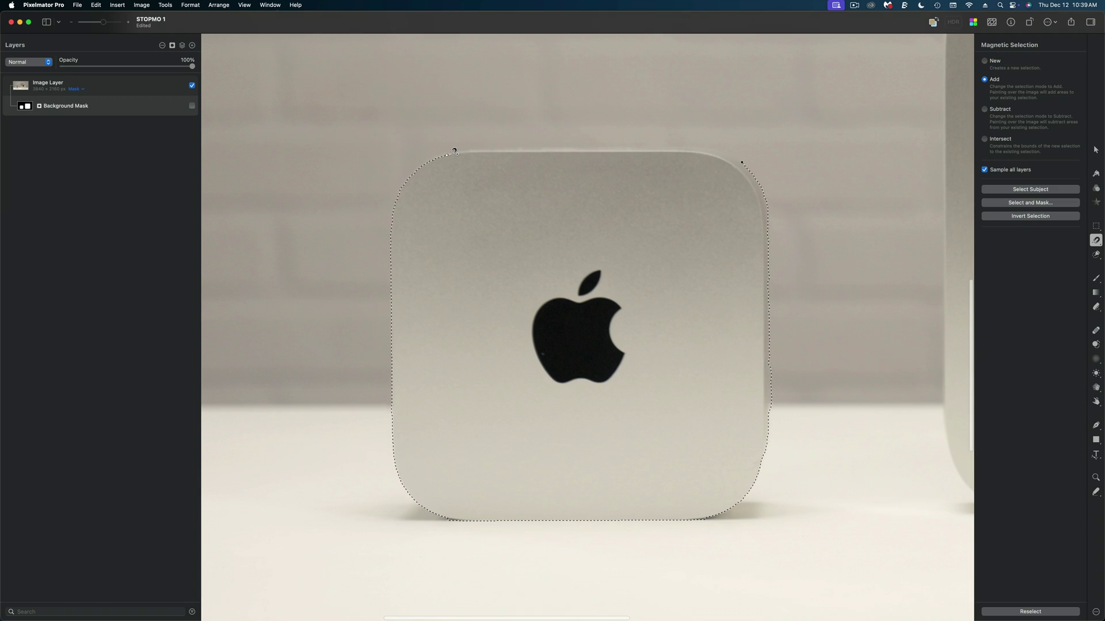
# Extend the magnetic selection along the Mac mini's top edge.
pyautogui.moveTo(454, 151); pyautogui.dragTo(596, 147)
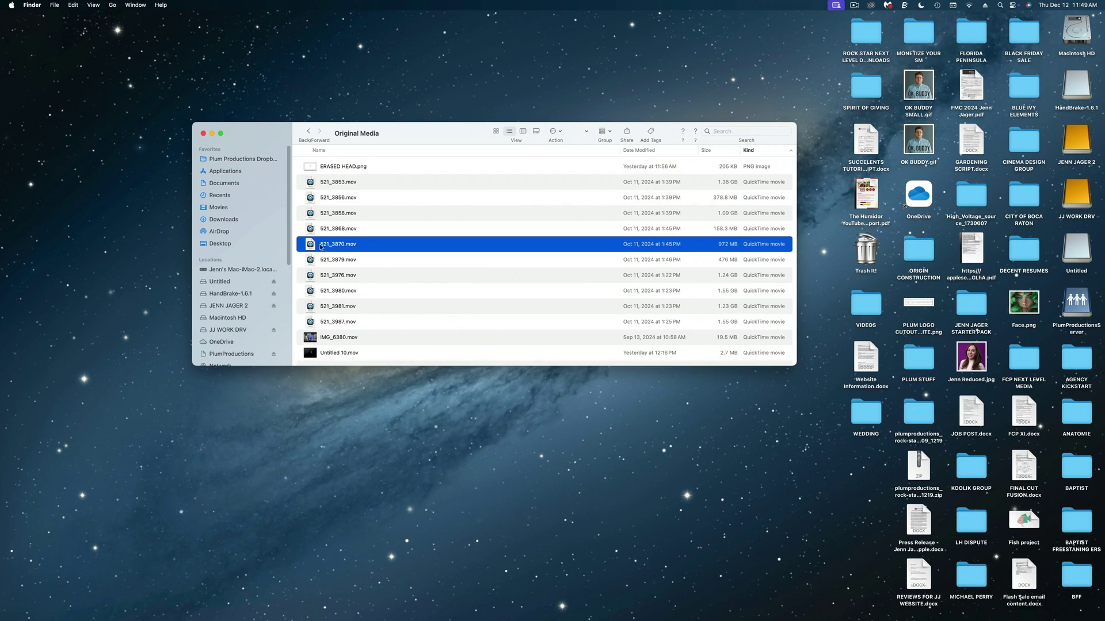
# Load 521_3870.mov from Finder into Pixelmator Pro via its Dock icon.
pyautogui.moveTo(311, 246); pyautogui.dragTo(477, 607)
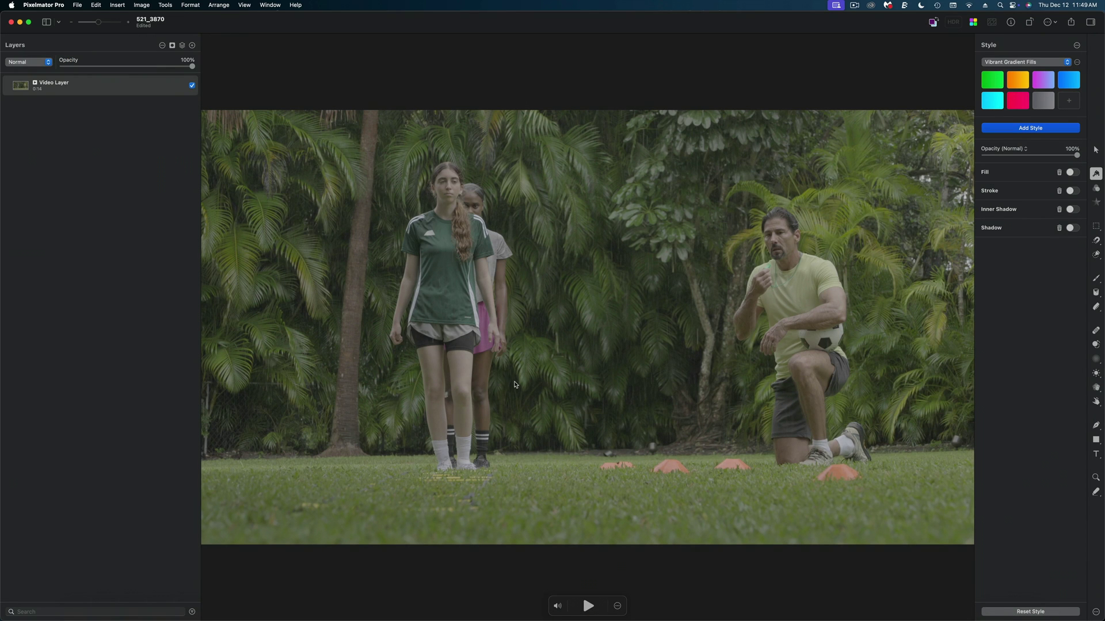
# Add a Color Adjustments layer on top of the 521_3870 video layer.
pyautogui.click(587, 606)
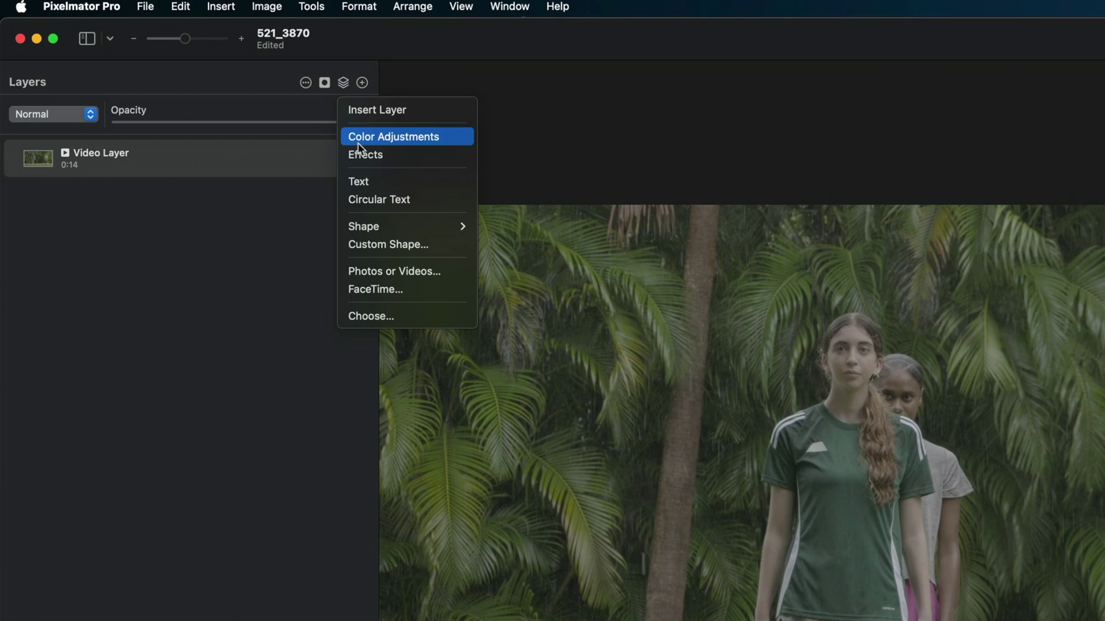
pyautogui.click(358, 145)
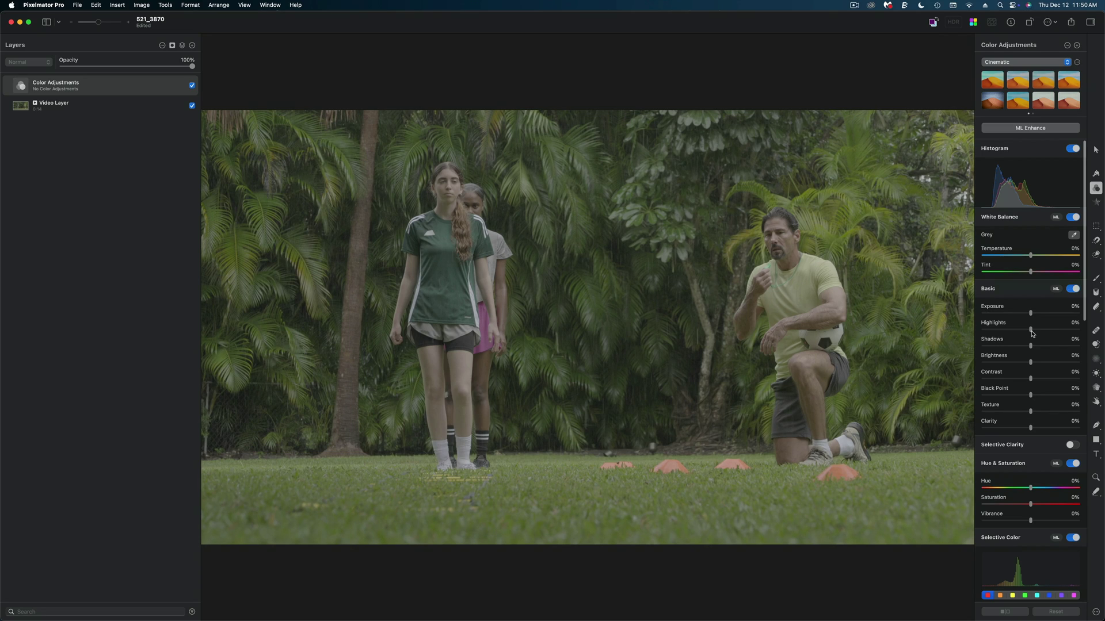
# Lower highlights and contrast, lift shadows, and adjust the hue, saturation and selective color sliders.
pyautogui.moveTo(1029, 329); pyautogui.dragTo(1034, 388)
pyautogui.scroll(-3, 1035, 396)
pyautogui.moveTo(1030, 404); pyautogui.dragTo(1024, 404)
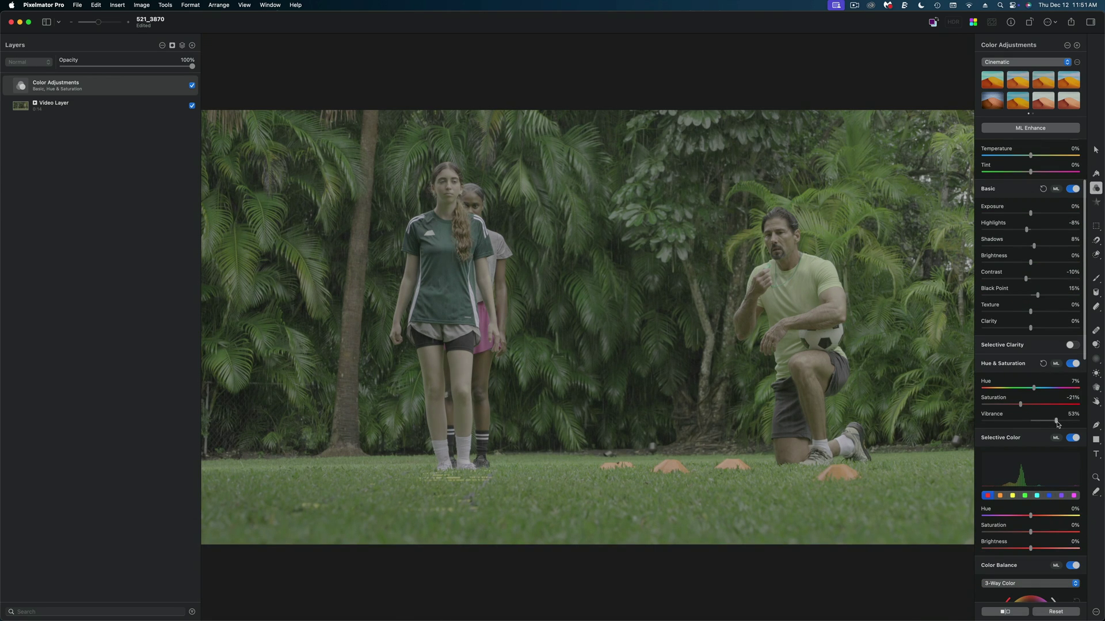
pyautogui.scroll(-2, 1043, 425)
pyautogui.moveTo(1030, 470); pyautogui.dragTo(1052, 471)
pyautogui.moveTo(1030, 487); pyautogui.dragTo(1044, 486)
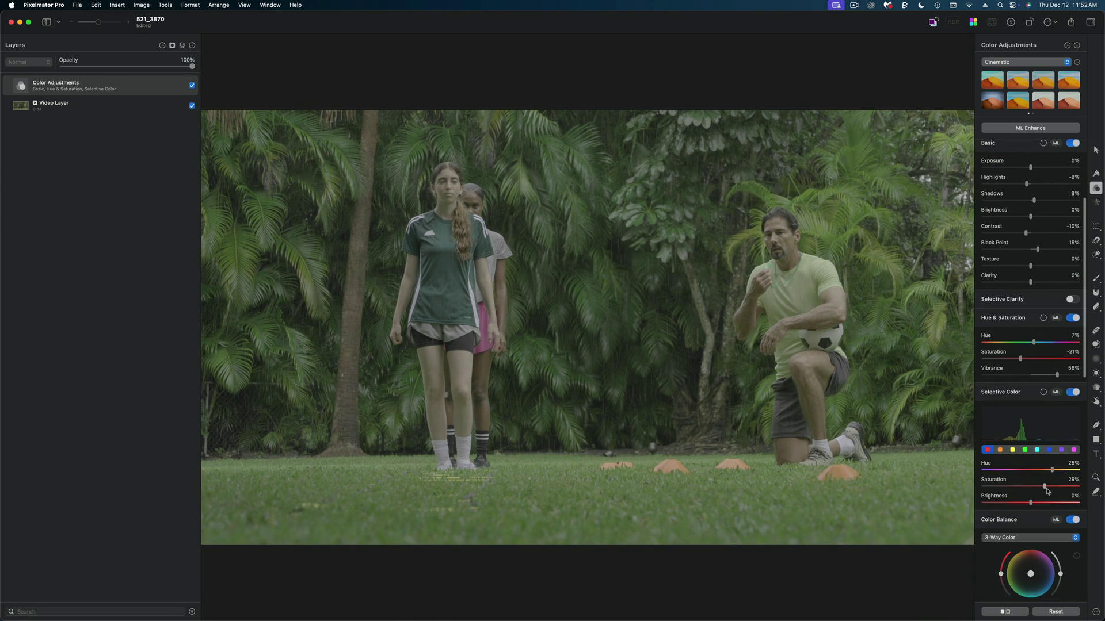
pyautogui.scroll(-5, 1036, 460)
# Tint the color balance shadows, set Levels to Luminance, and brighten with two RGB curve points.
pyautogui.moveTo(1001, 457); pyautogui.dragTo(1000, 453)
pyautogui.scroll(-3, 1030, 437)
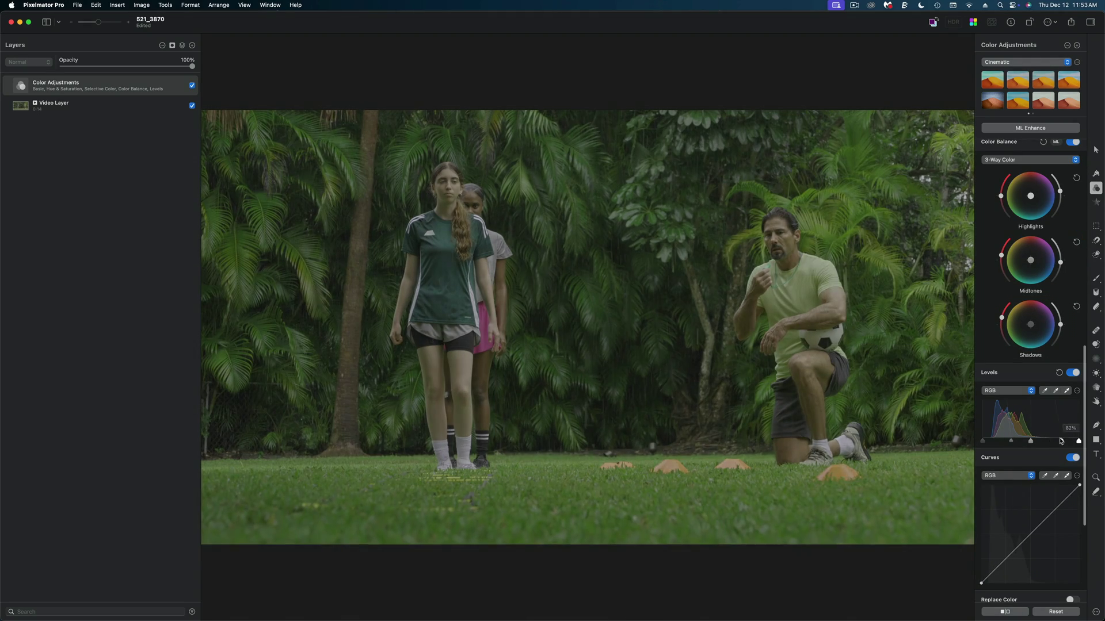
pyautogui.click(1007, 391)
pyautogui.click(1018, 404)
pyautogui.scroll(-1, 1019, 437)
pyautogui.click(1009, 537)
pyautogui.click(1062, 482)
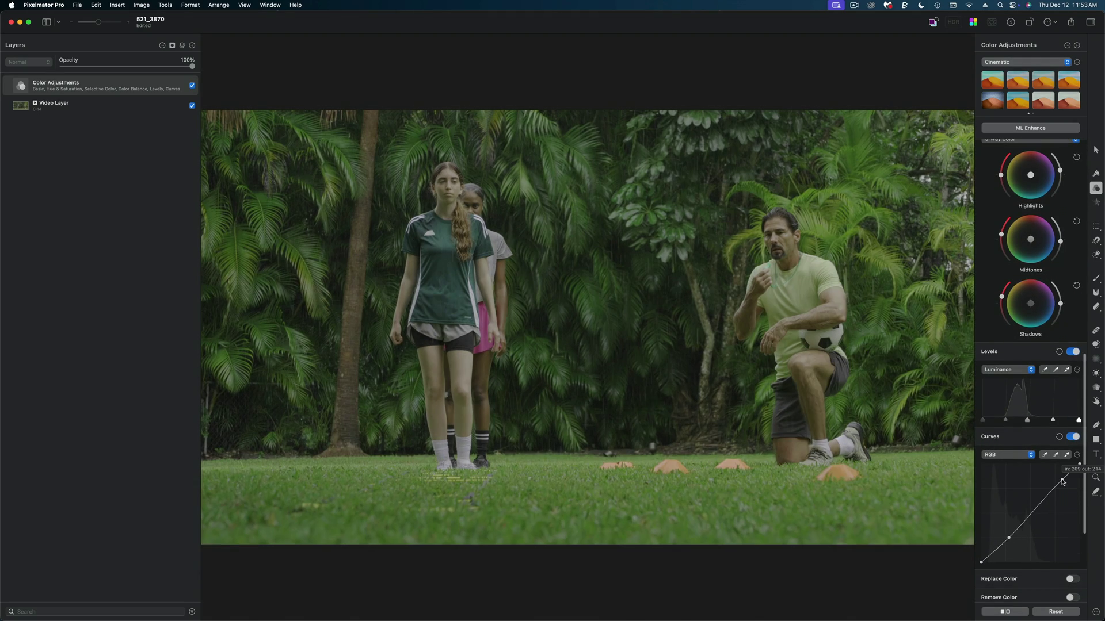
pyautogui.scroll(5, 1018, 259)
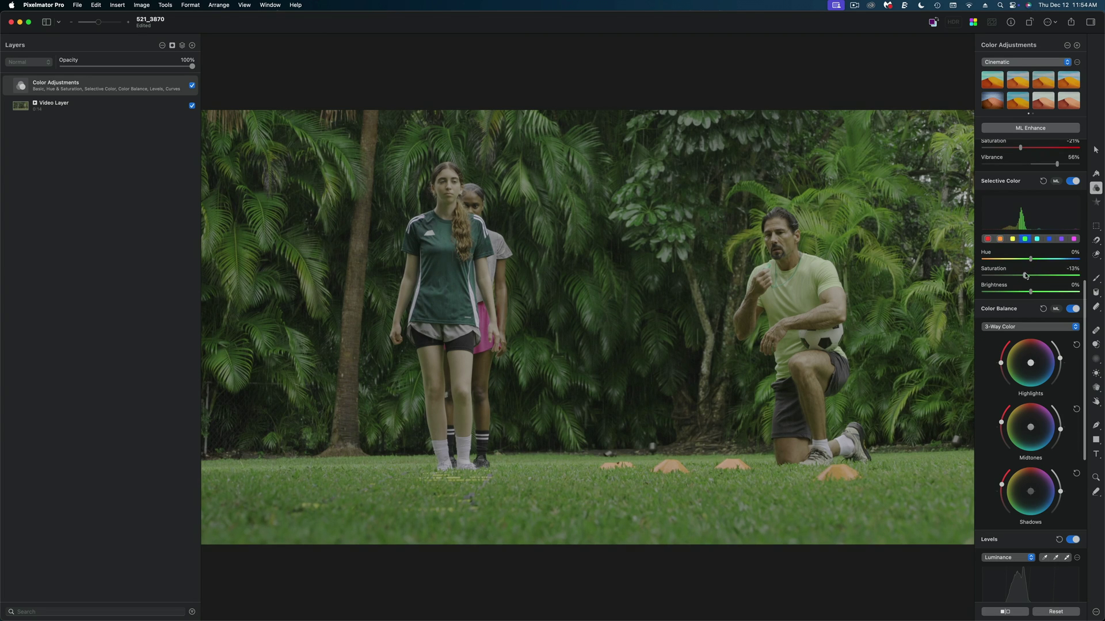
pyautogui.scroll(10, 1039, 275)
pyautogui.scroll(-10, 1040, 274)
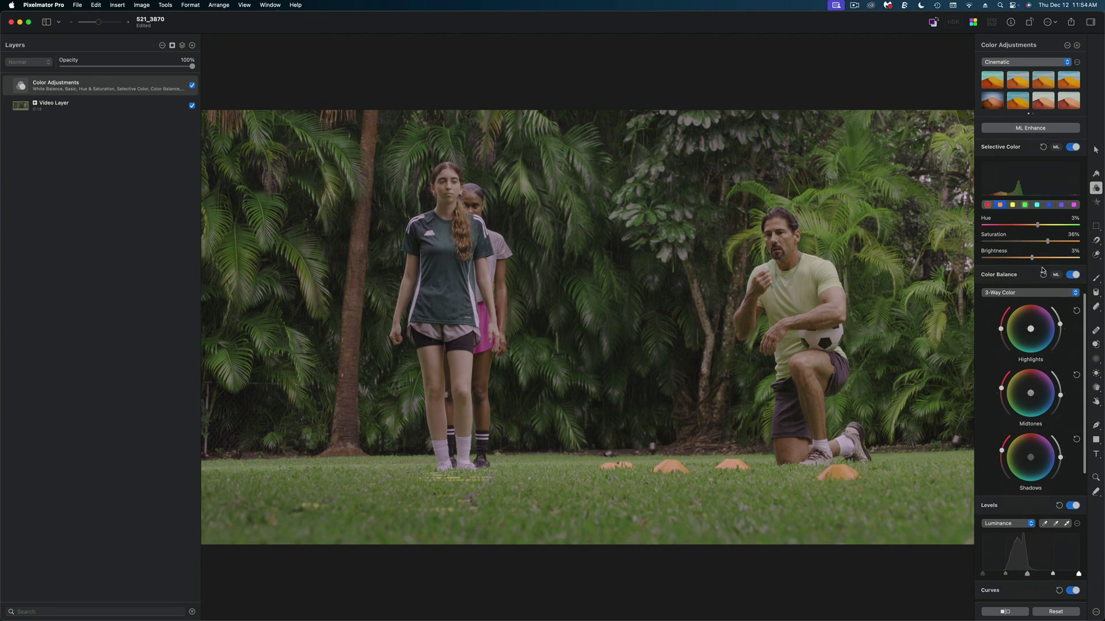
pyautogui.scroll(10, 1042, 270)
pyautogui.scroll(-15, 1030, 334)
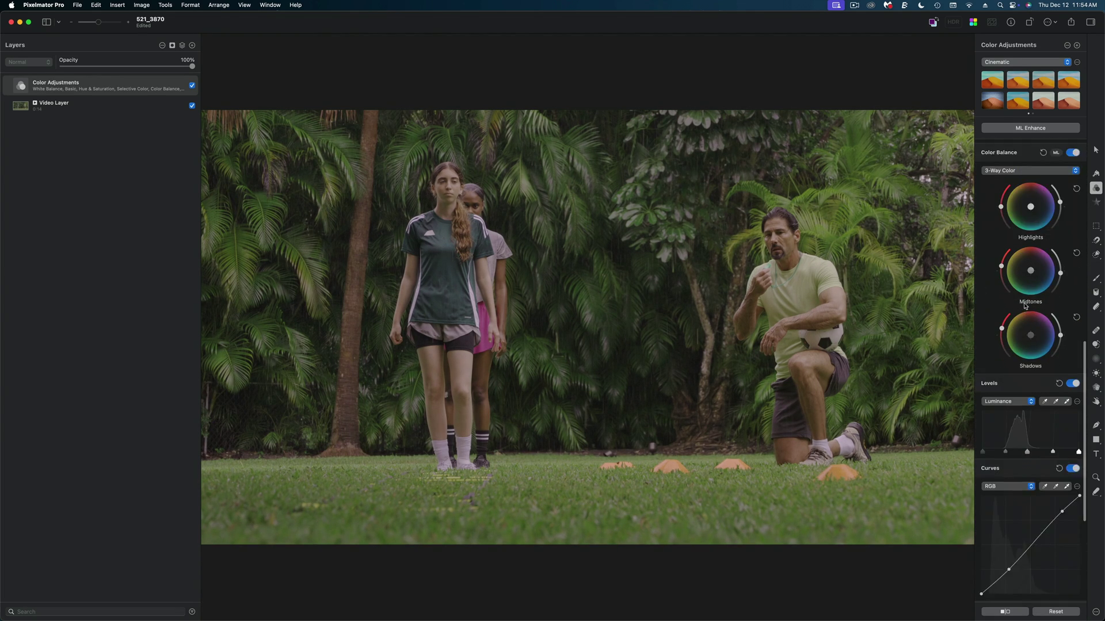
pyautogui.scroll(-3, 1009, 473)
pyautogui.scroll(3, 1009, 473)
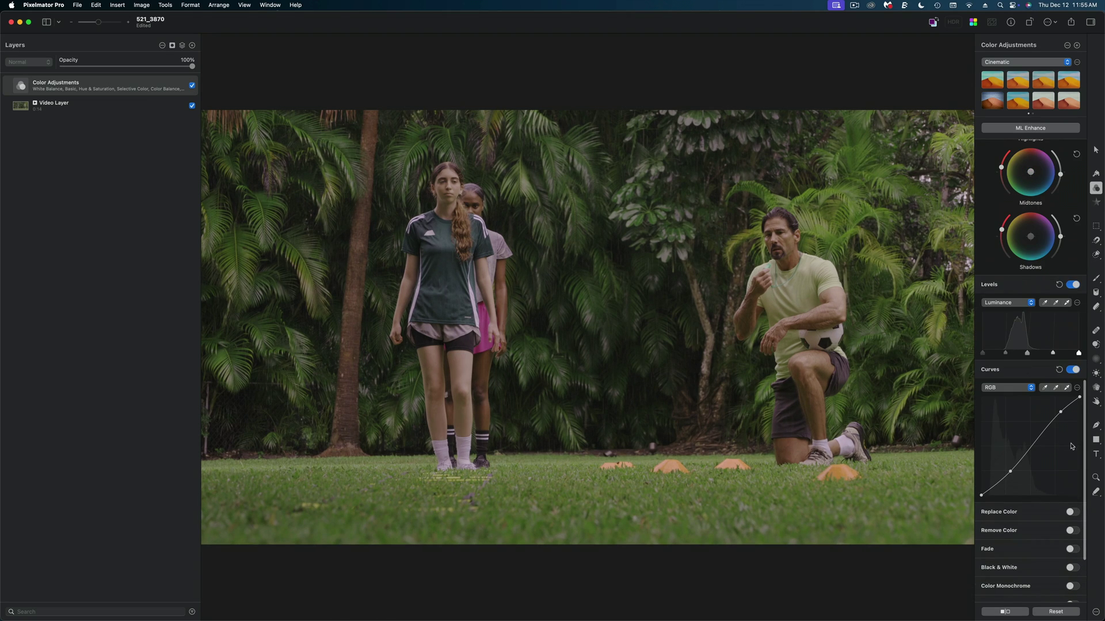
pyautogui.scroll(10, 1009, 473)
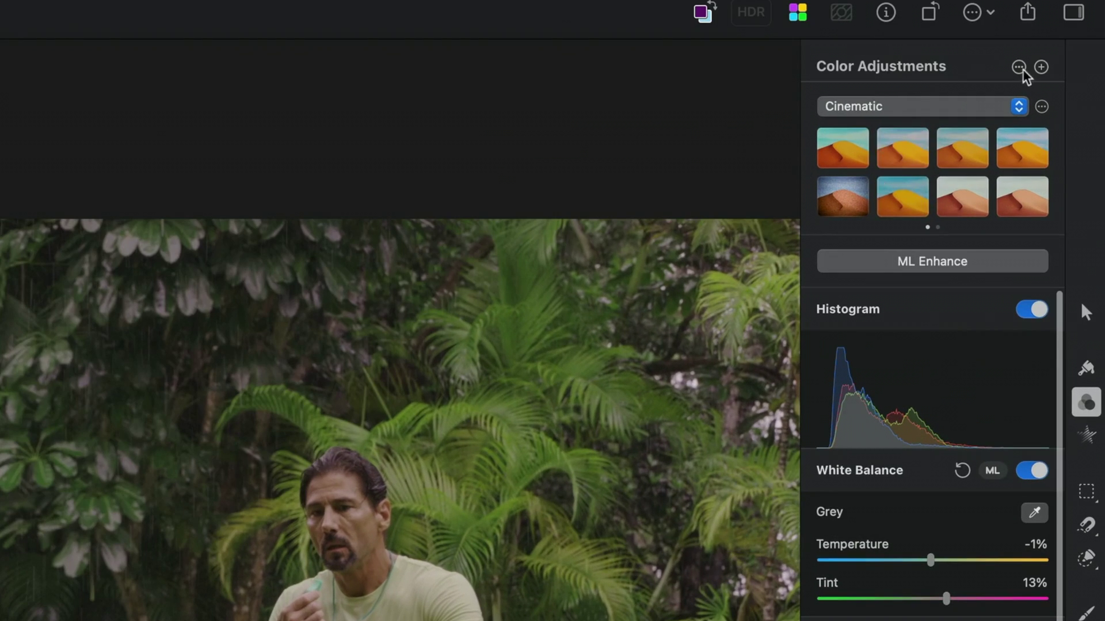
# Uncheck Use Texture-Aware Algorithm for the Color Adjustments and switch Grain off.
pyautogui.click(1018, 67)
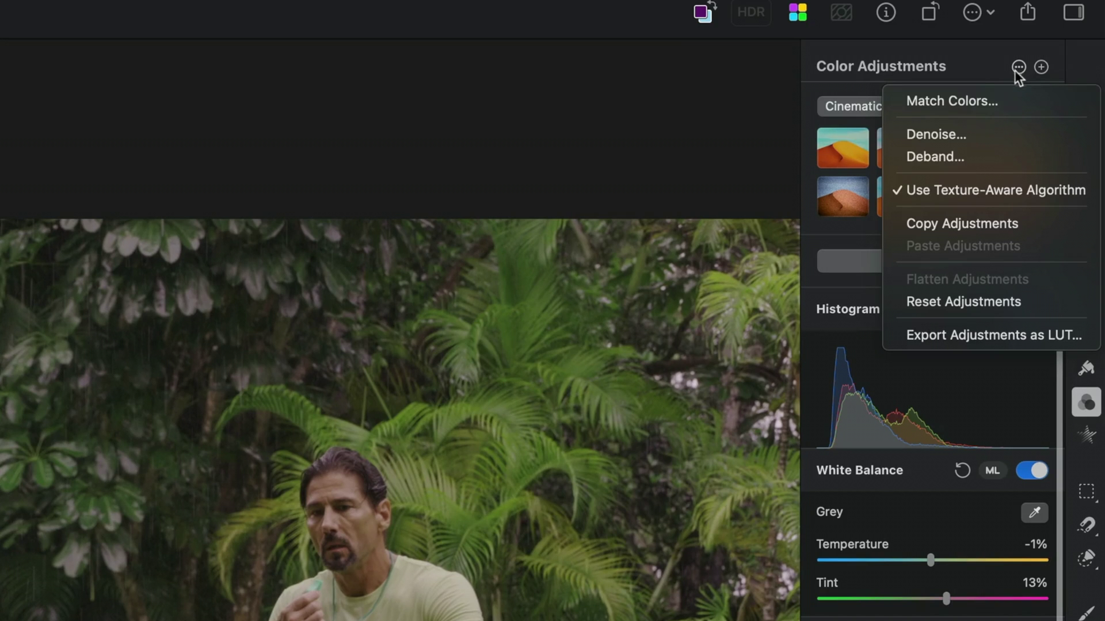
pyautogui.click(959, 191)
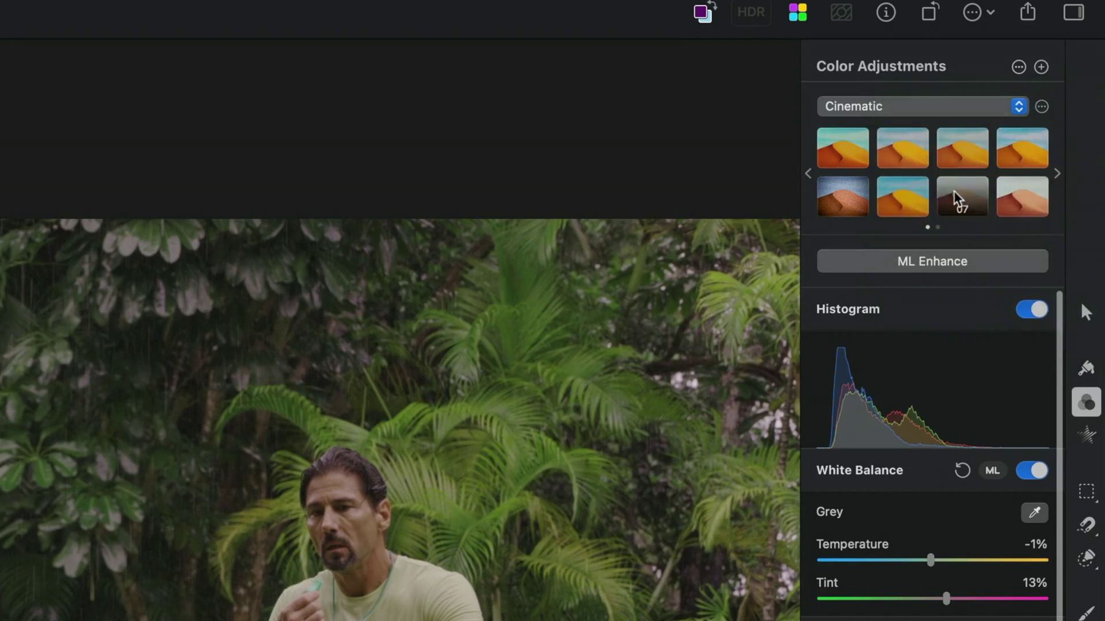
pyautogui.scroll(-20, 1003, 446)
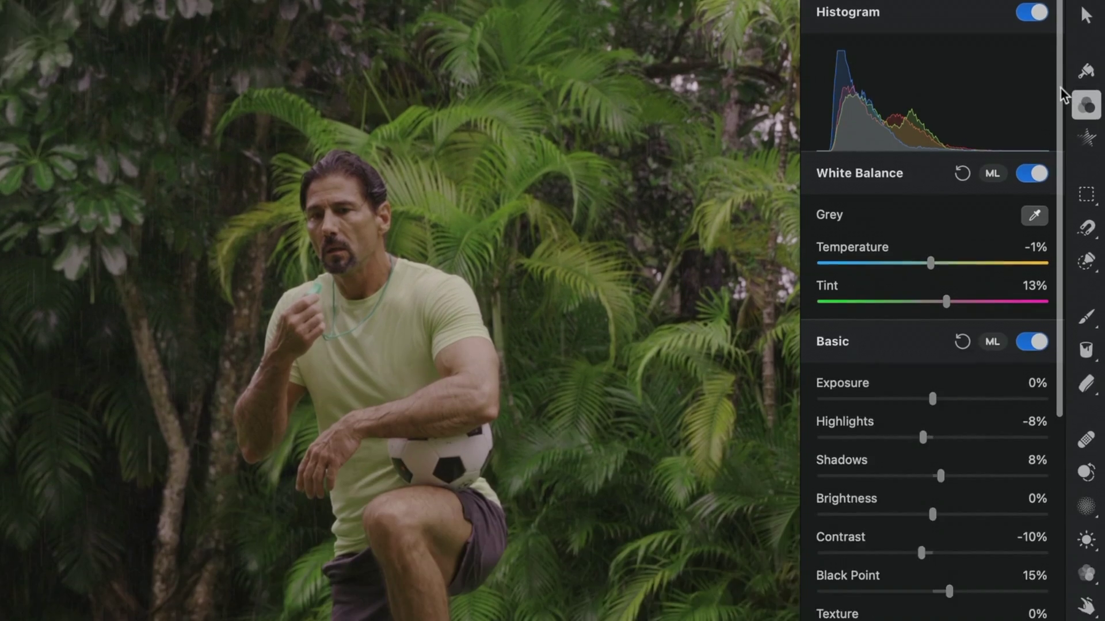
pyautogui.scroll(-5, 1026, 409)
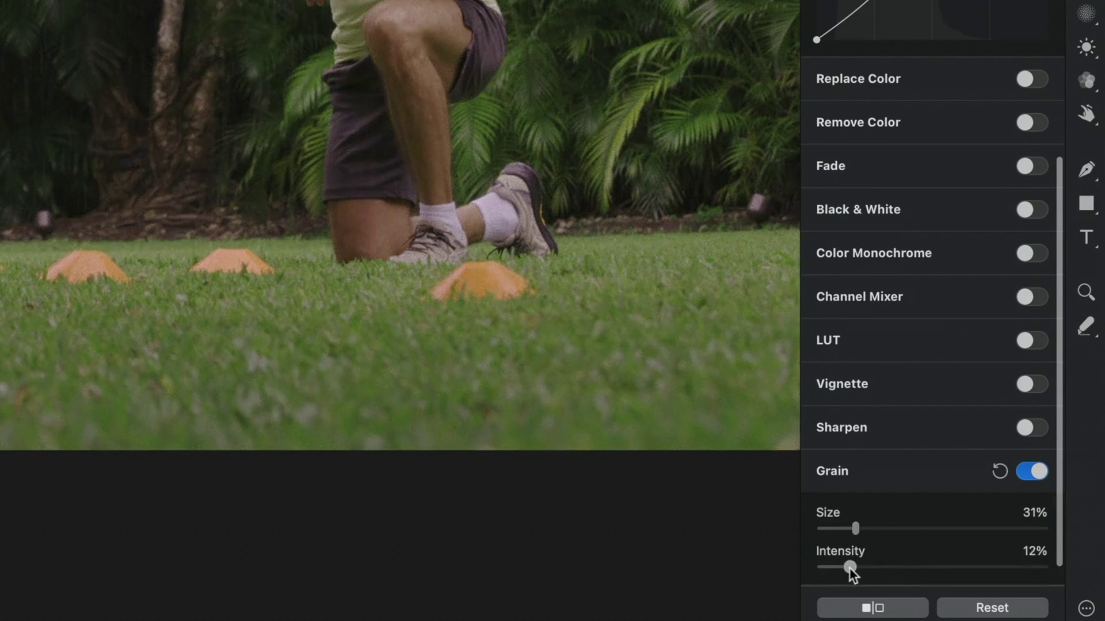
pyautogui.click(1025, 473)
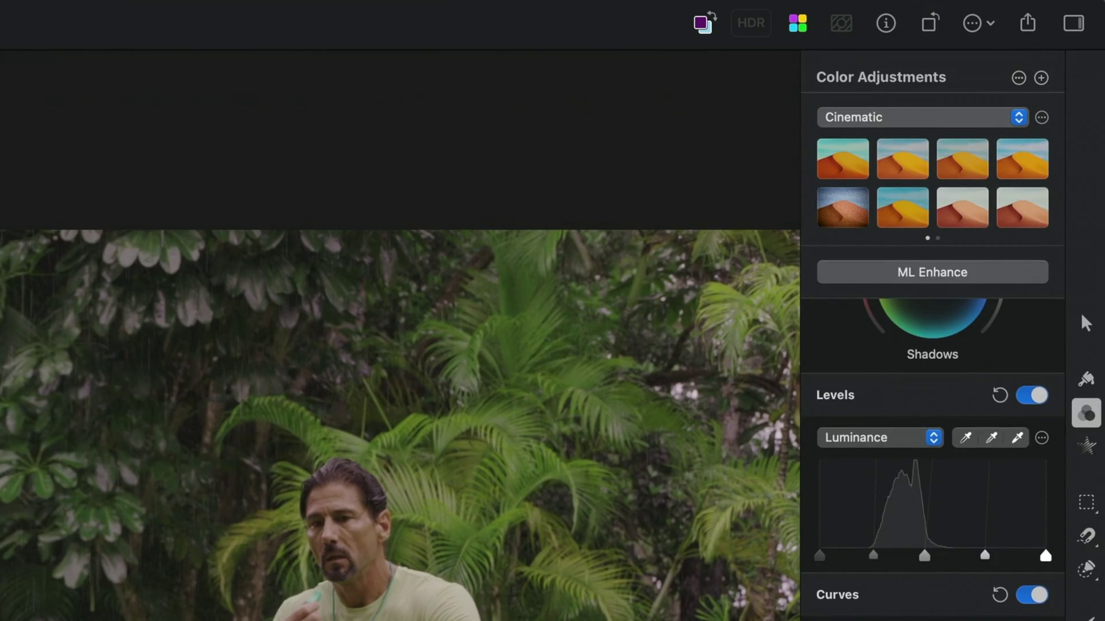
pyautogui.scroll(6, 932, 432)
# Export the adjustments as a LUT named 'RAINY DAYS' into the PIXELMATOR TIPS folder.
pyautogui.click(1018, 79)
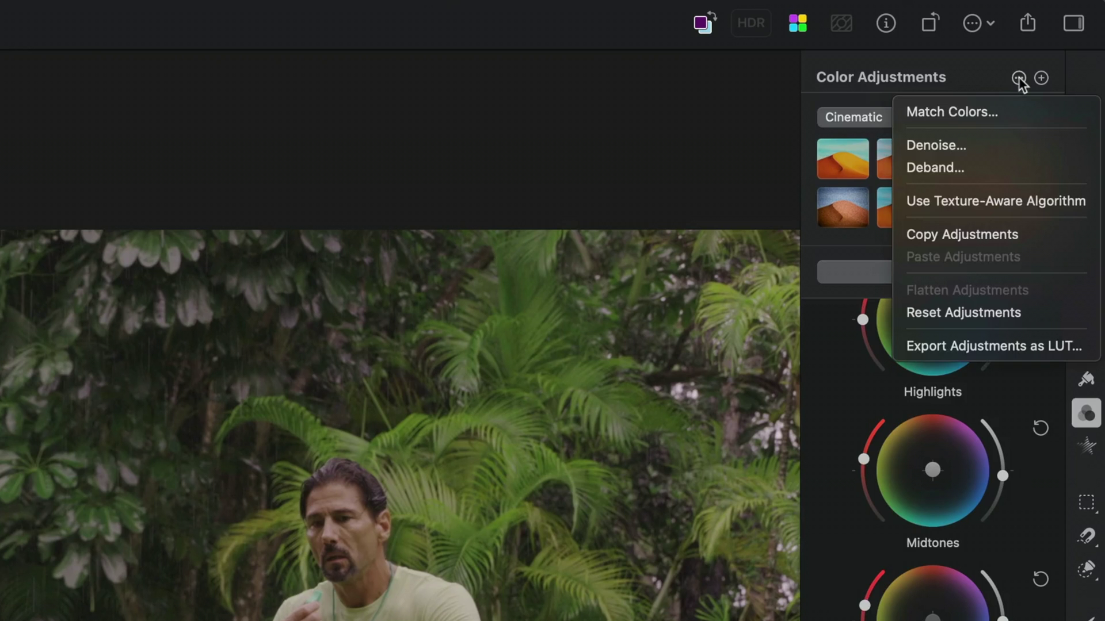
pyautogui.click(1013, 347)
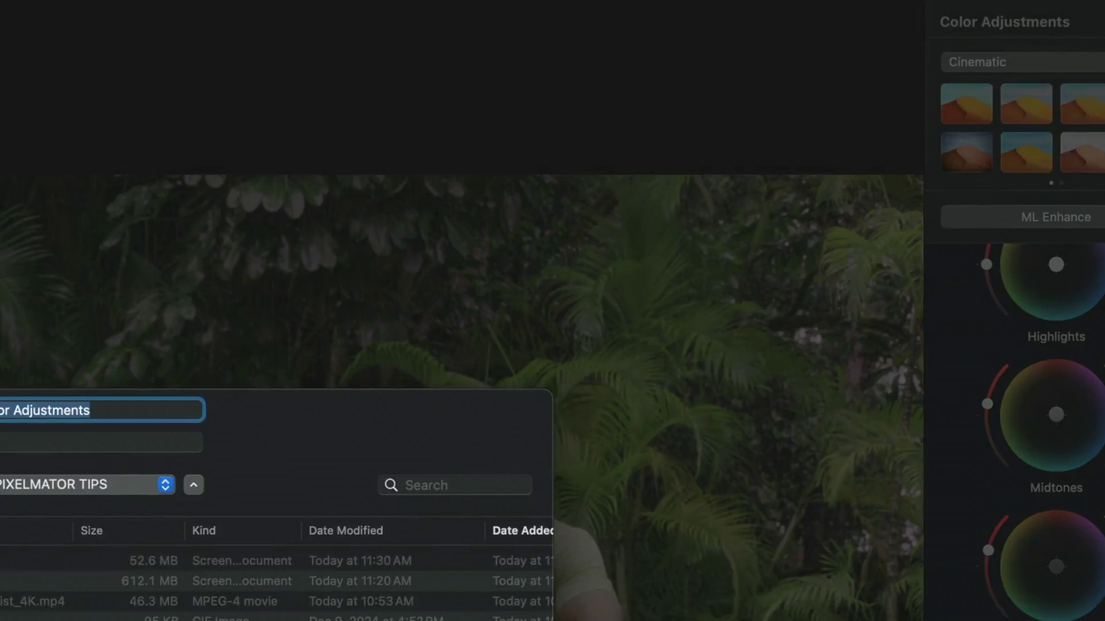
pyautogui.write('R')
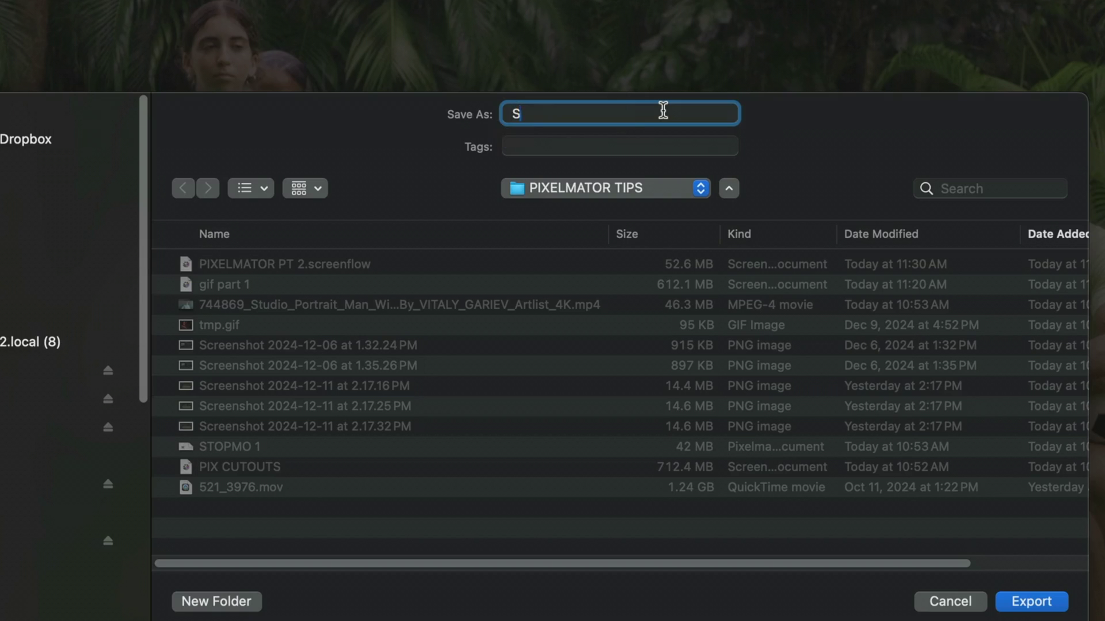
pyautogui.write('AINY DAY')
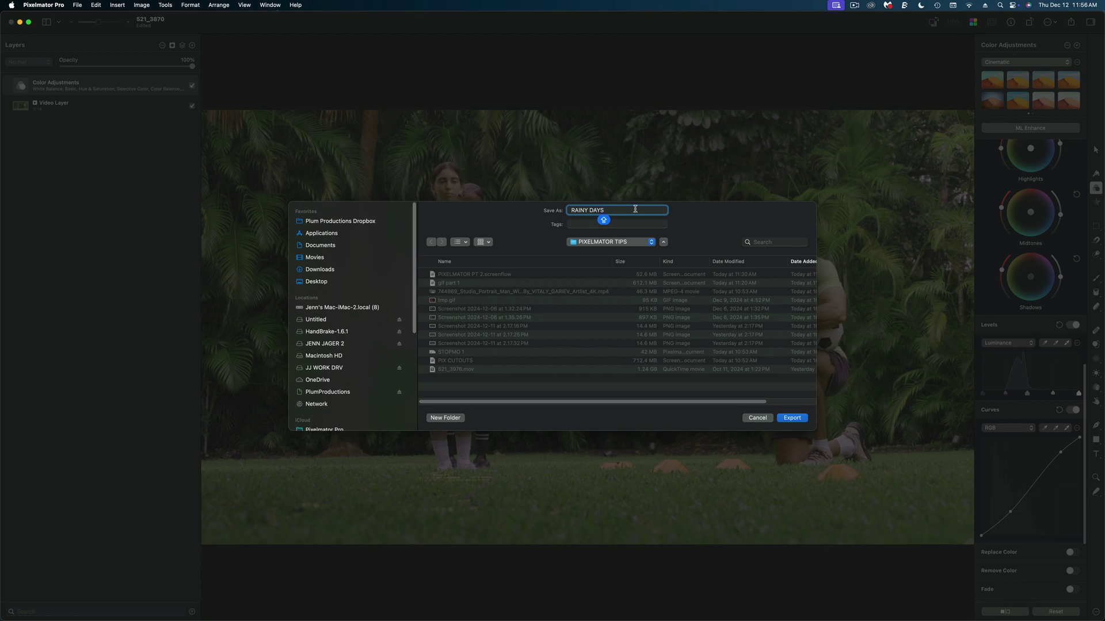
pyautogui.write('S')
pyautogui.click(799, 420)
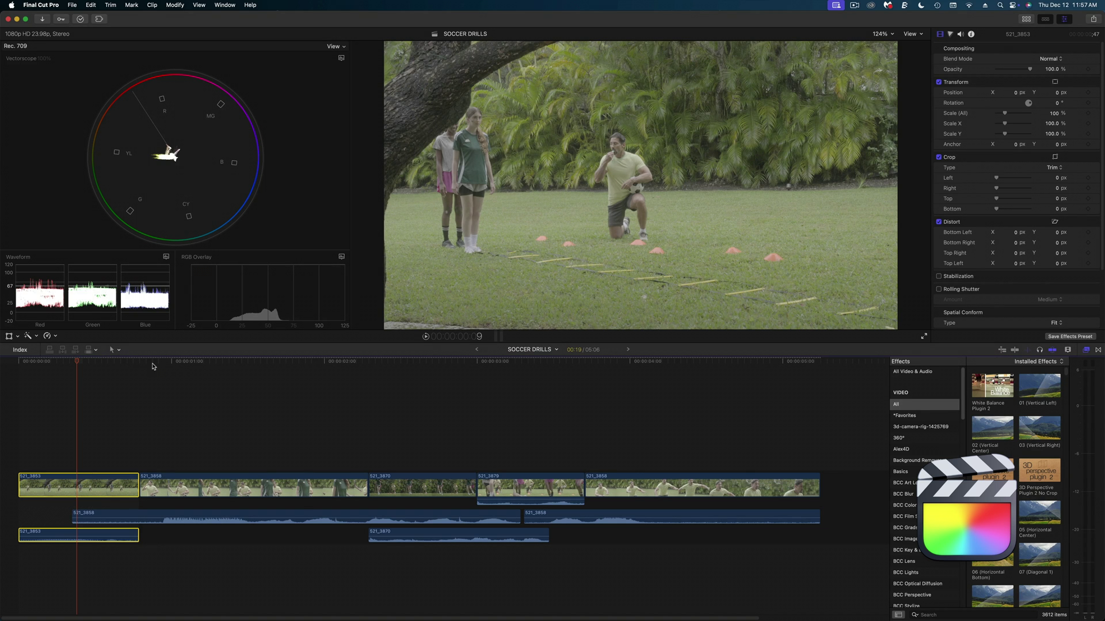
# Apply the Custom LUT color effect to clip 521_3853.
pyautogui.moveTo(153, 367); pyautogui.dragTo(219, 494)
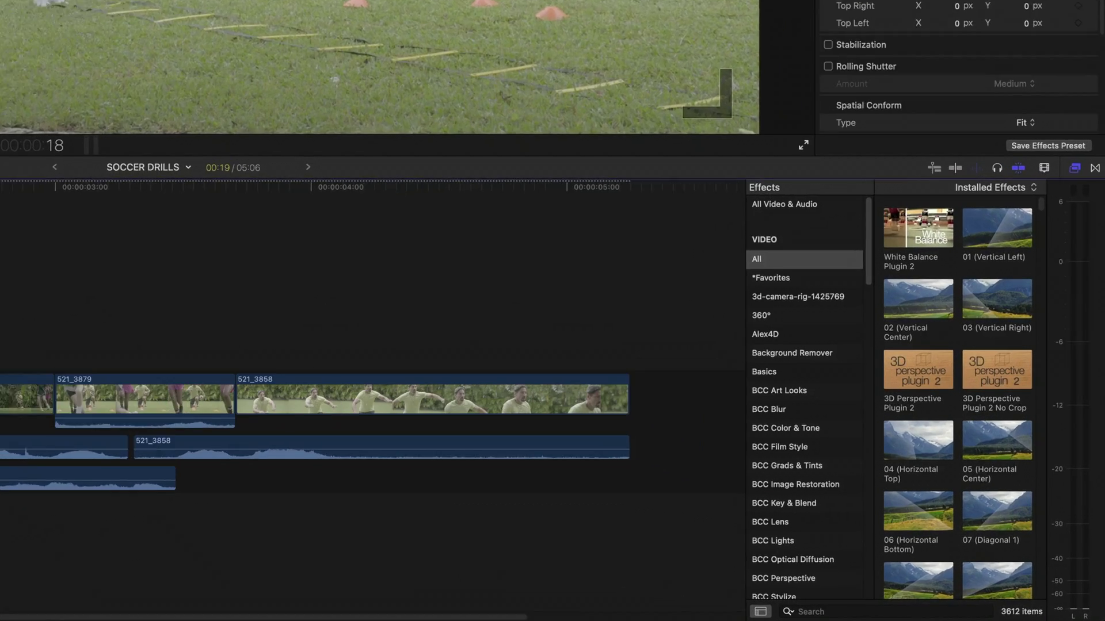
pyautogui.scroll(-10, 803, 355)
pyautogui.click(761, 399)
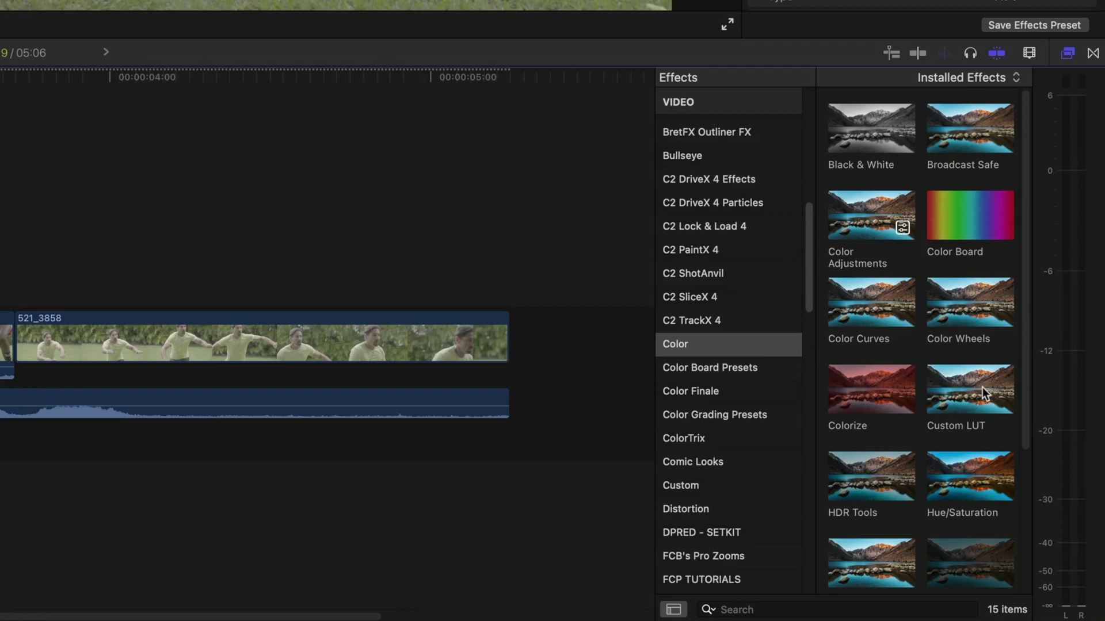
pyautogui.moveTo(982, 388); pyautogui.dragTo(38, 329)
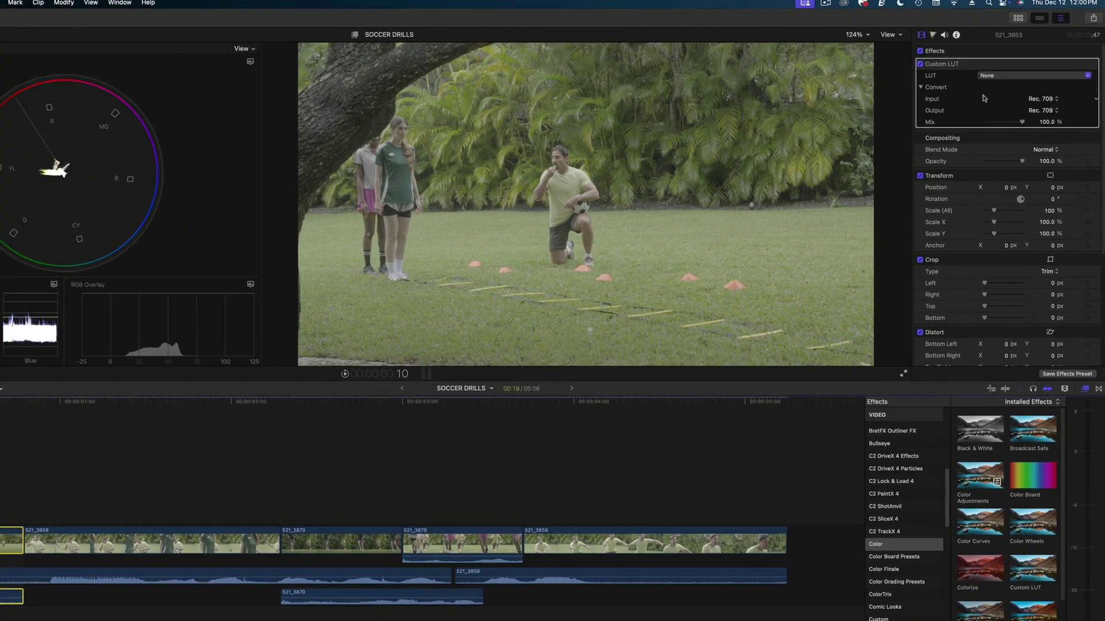
# Load RAINY DAYS.cube as the clip's custom LUT.
pyautogui.click(993, 76)
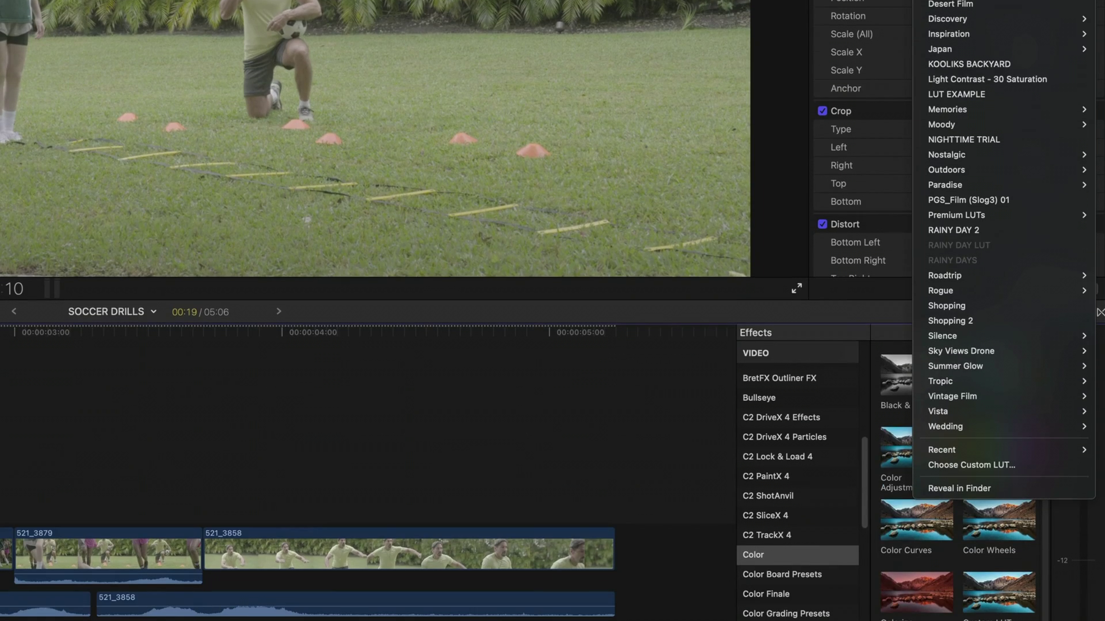
pyautogui.click(1013, 465)
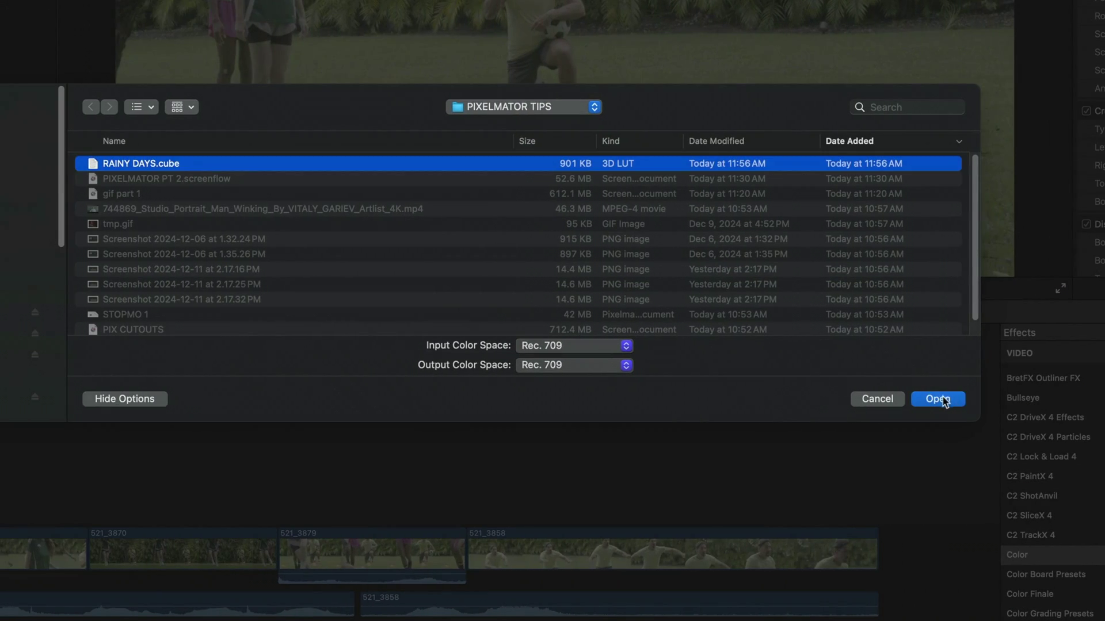
pyautogui.click(942, 399)
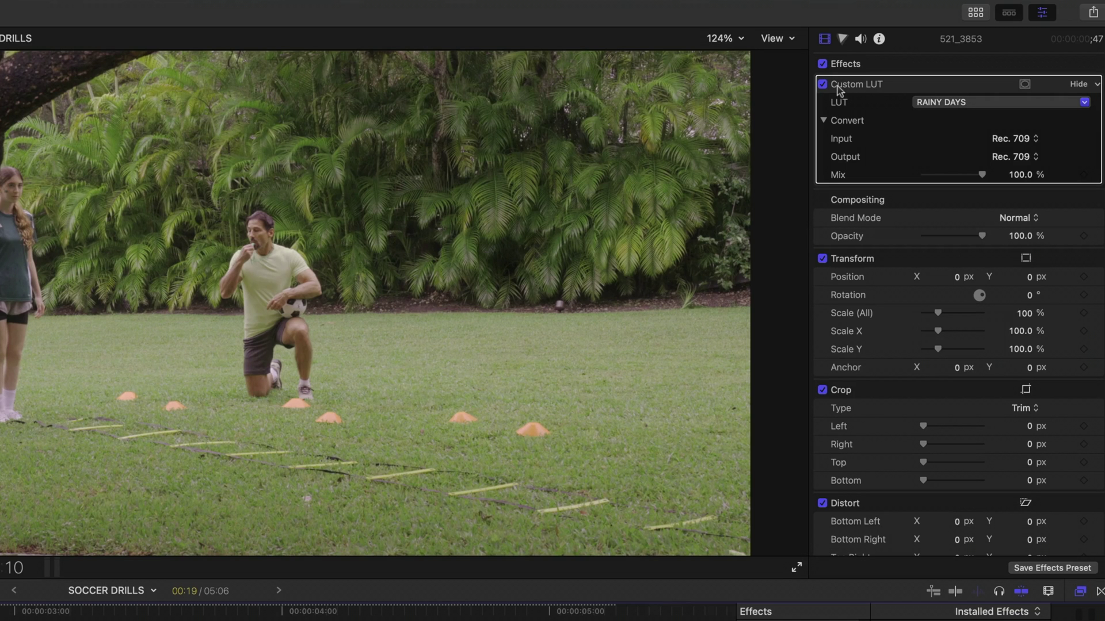
# Keep the LUT mix at 100% and add a Color Adjustments correction above the Custom LUT.
pyautogui.moveTo(978, 174)
pyautogui.mouseDown()
pyautogui.moveTo(981, 184)
pyautogui.moveTo(987, 175)
pyautogui.mouseUp()
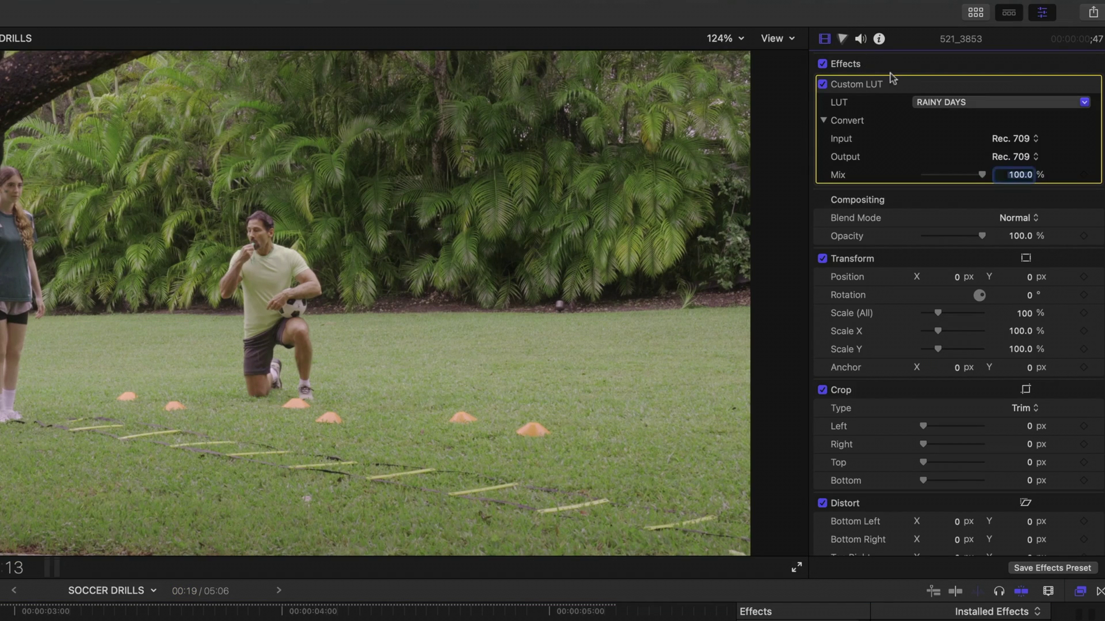
pyautogui.click(847, 69)
pyautogui.click(844, 40)
pyautogui.click(865, 64)
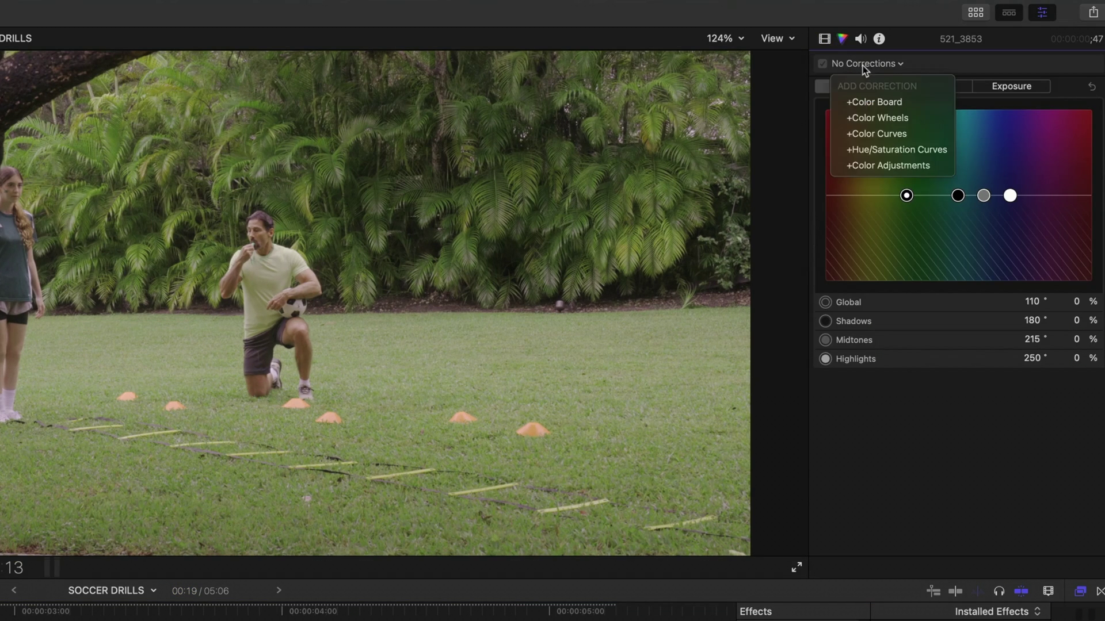
pyautogui.click(877, 166)
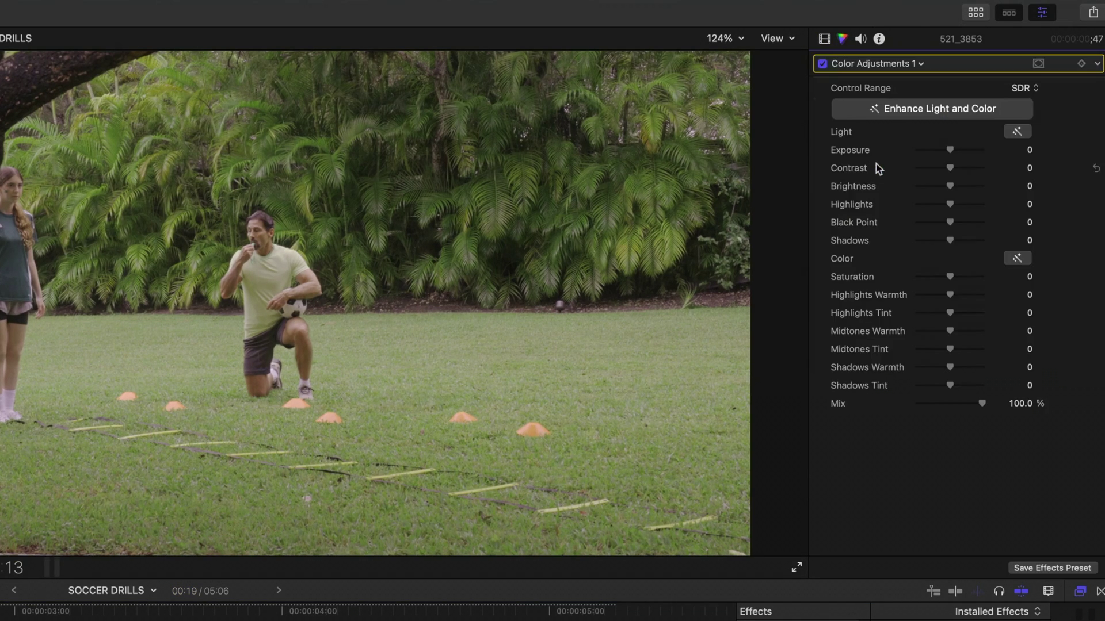
pyautogui.click(824, 39)
pyautogui.moveTo(846, 193); pyautogui.dragTo(843, 88)
# Set exposure 6.0, black point -36 and saturation 2.0, and tweak highlights warmth.
pyautogui.click(1042, 84)
pyautogui.moveTo(950, 223); pyautogui.dragTo(939, 223)
pyautogui.moveTo(950, 150); pyautogui.dragTo(955, 159)
pyautogui.moveTo(950, 277); pyautogui.dragTo(950, 277)
pyautogui.moveTo(950, 295); pyautogui.dragTo(949, 294)
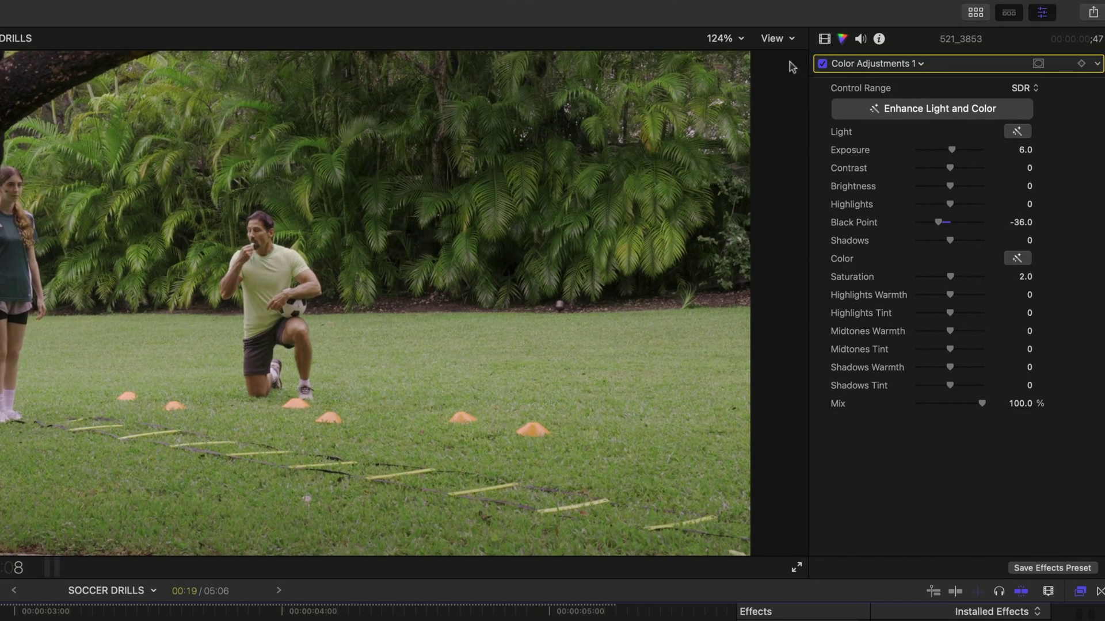
pyautogui.click(824, 41)
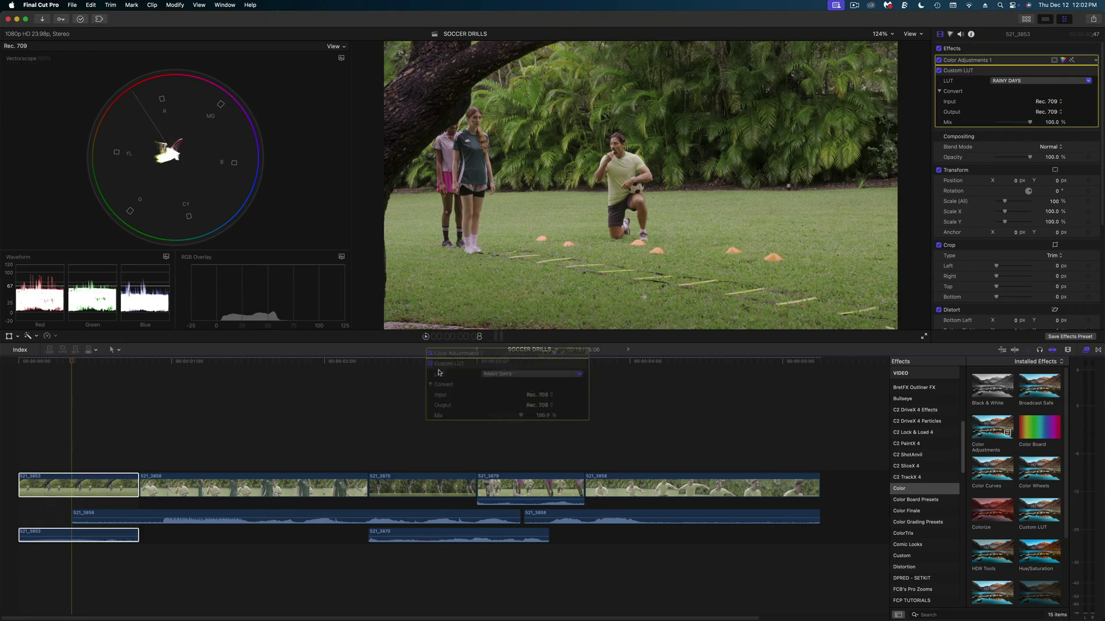
# Check clip 521_3858's color adjustments, then raise the brightness of clip 521_3870.
pyautogui.click(245, 486)
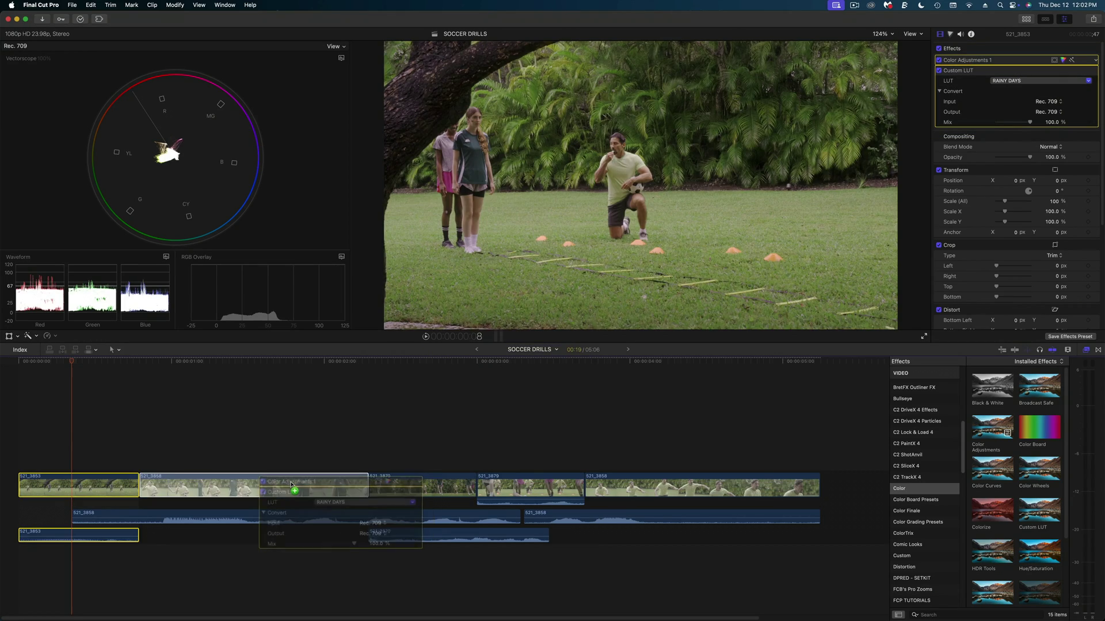
pyautogui.click(1063, 60)
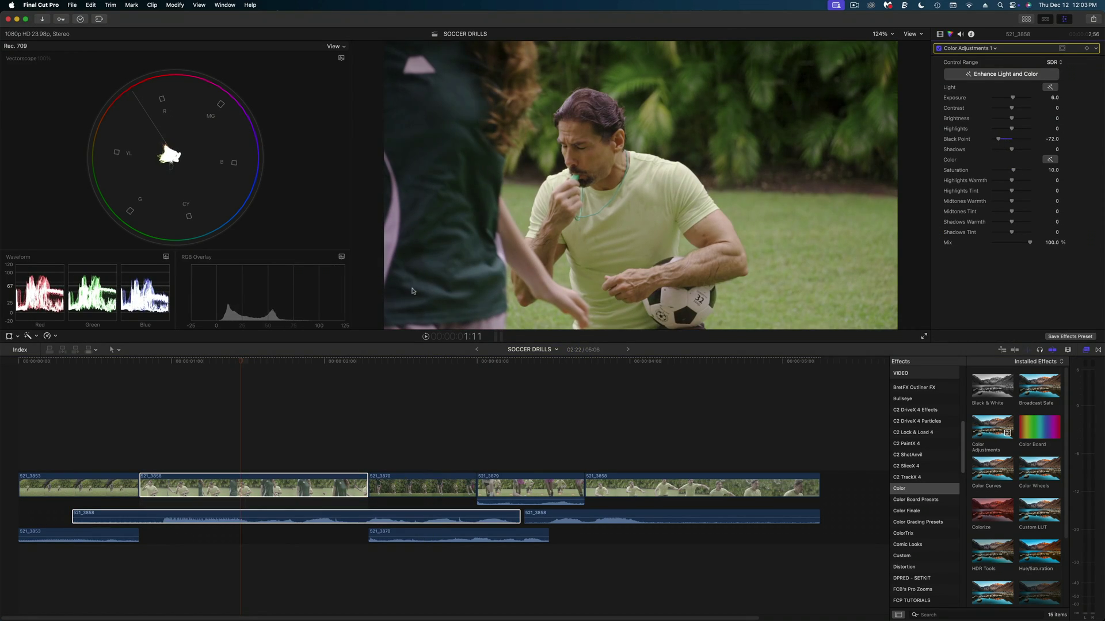
pyautogui.click(431, 486)
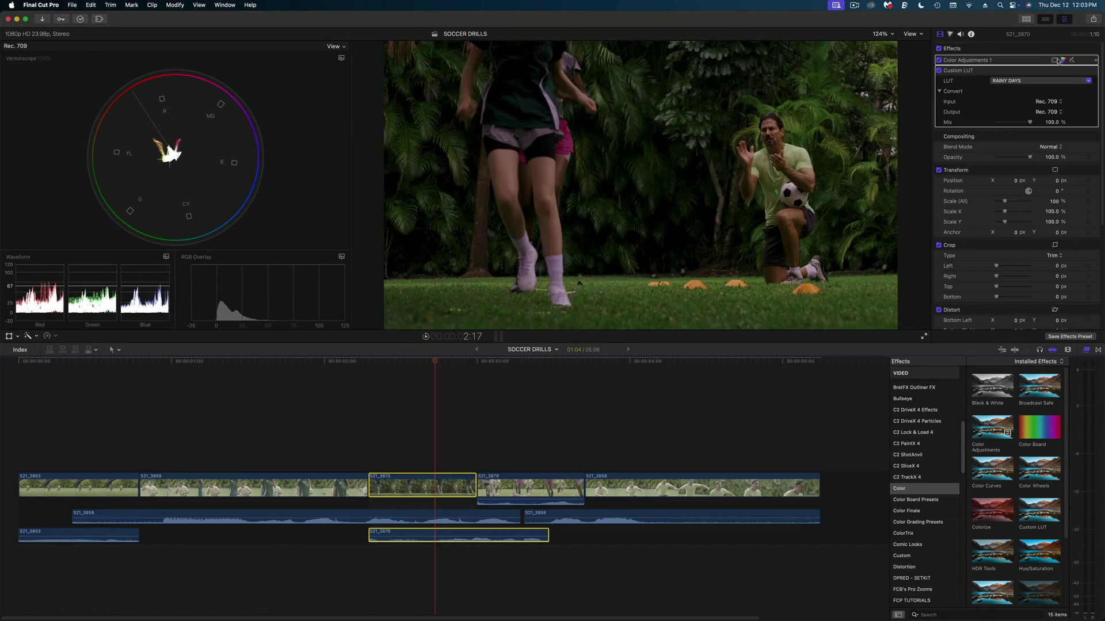
pyautogui.moveTo(1011, 118); pyautogui.dragTo(1005, 142)
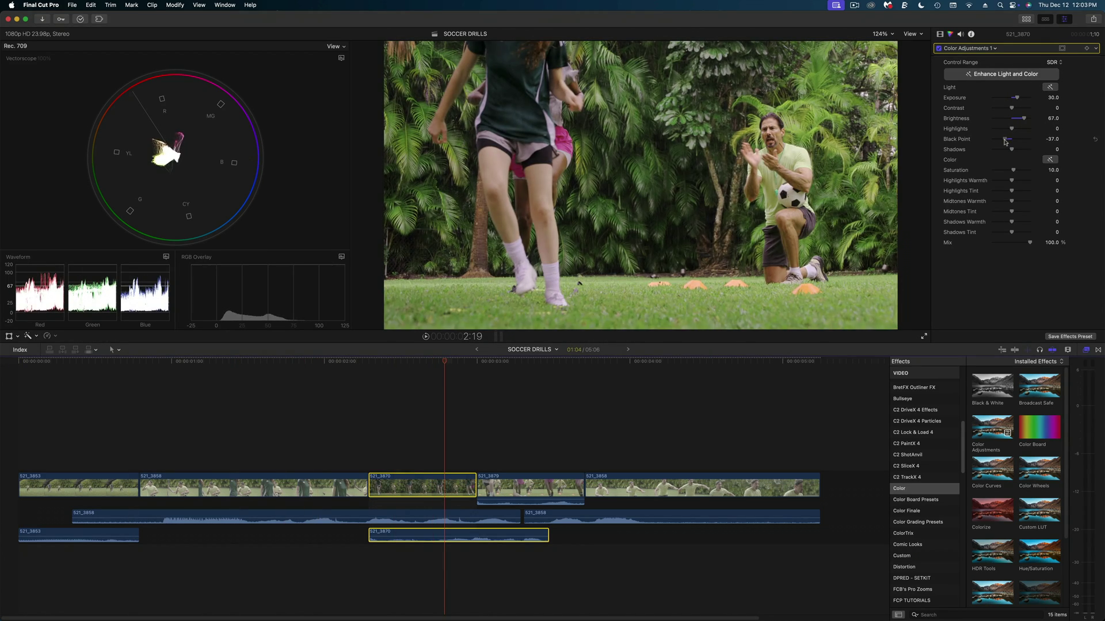
# Check clip 521_3879's effects and play the last clip, 521_3858, to review the grade.
pyautogui.click(500, 486)
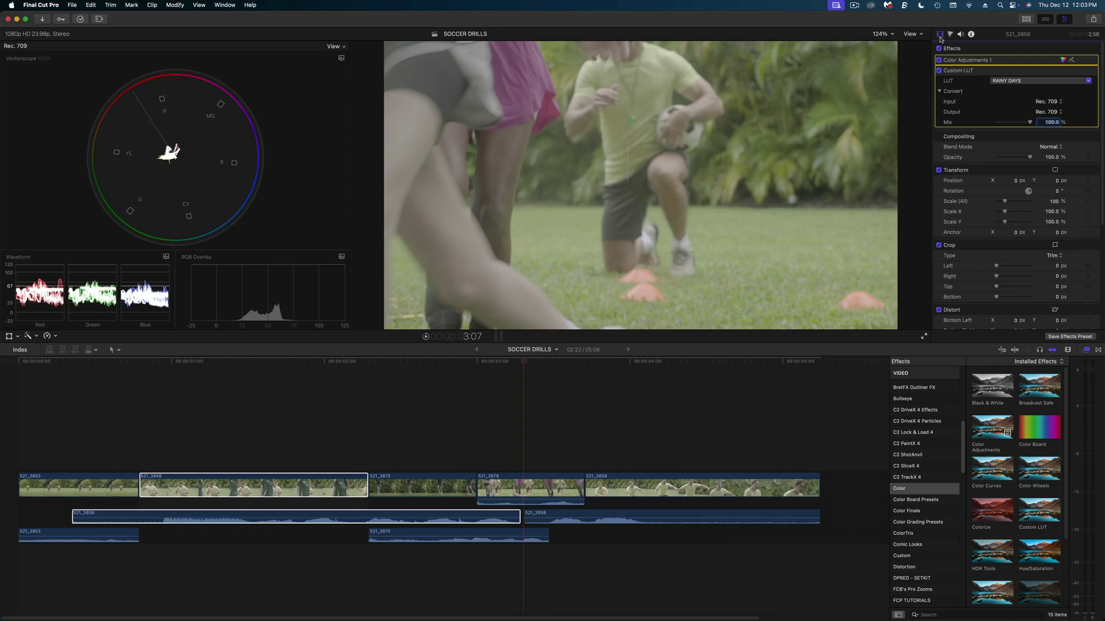
pyautogui.click(635, 486)
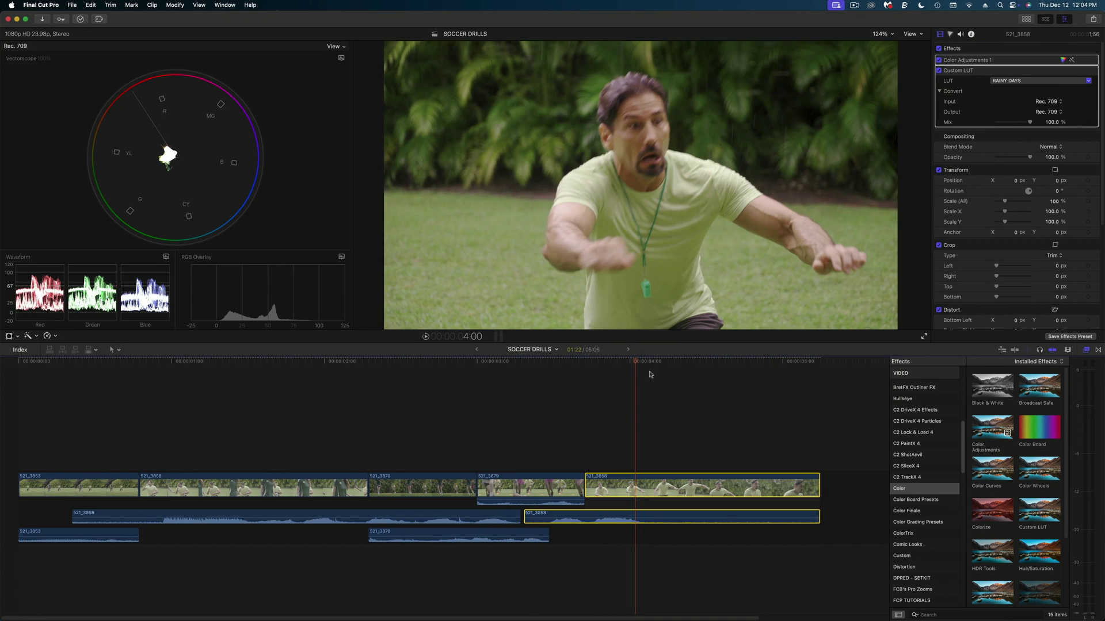
pyautogui.press('space')
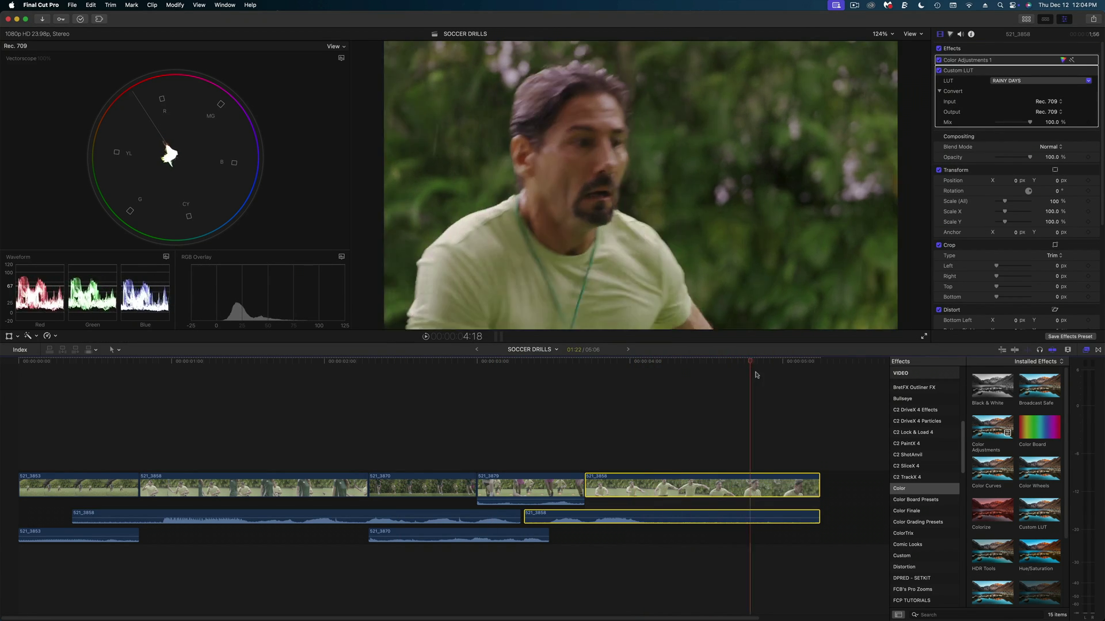